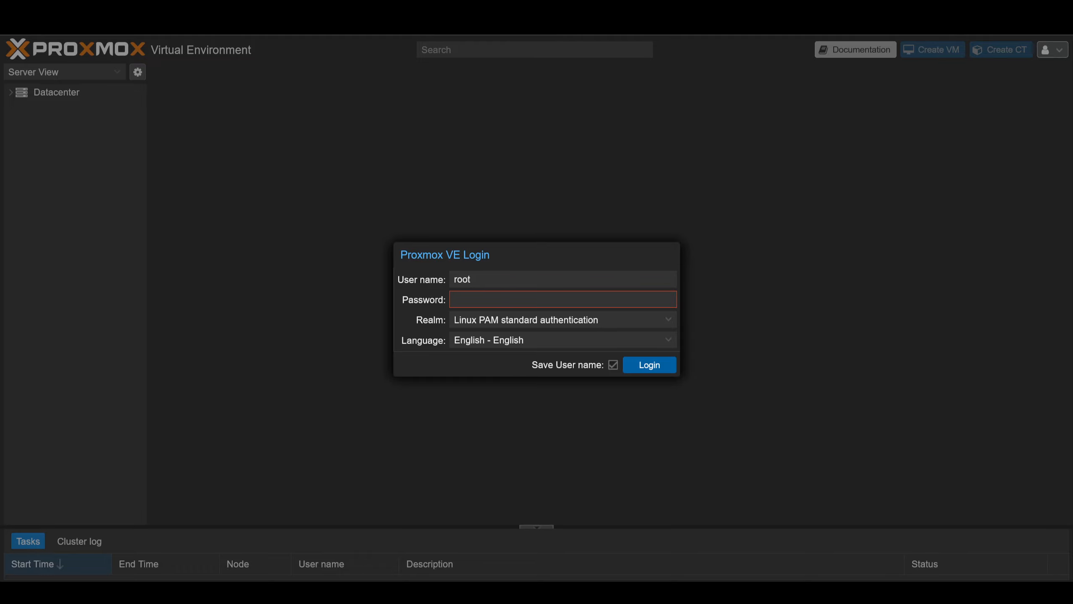
Show the authentication realms available in the login form.
left_click(670, 322)
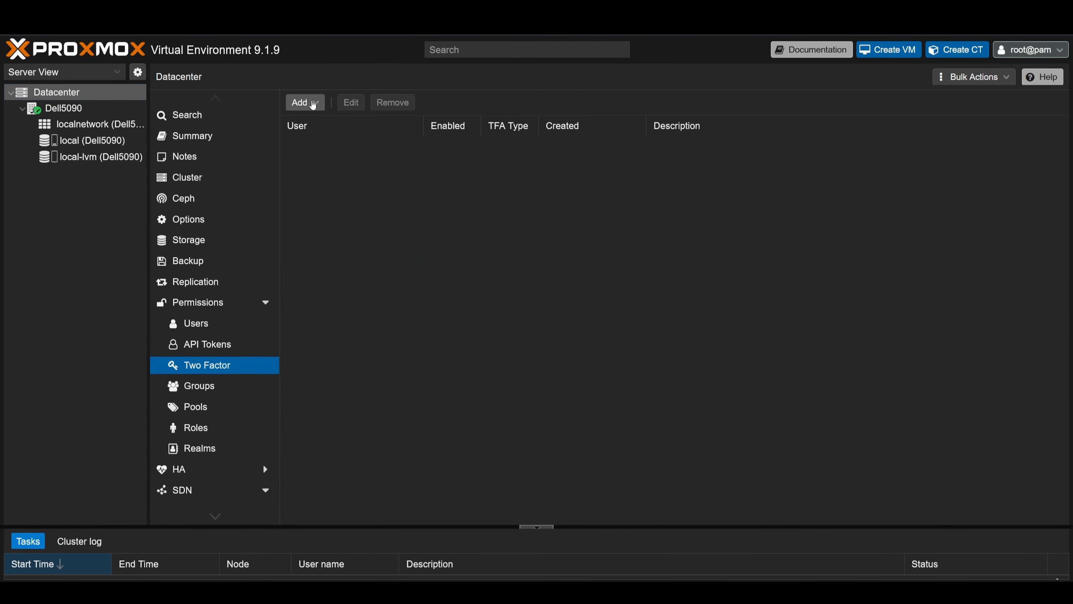
Add a TOTP login factor for root@pam with the description "2FA DELL", entering the authenticator app's verification code.
left_click(313, 106)
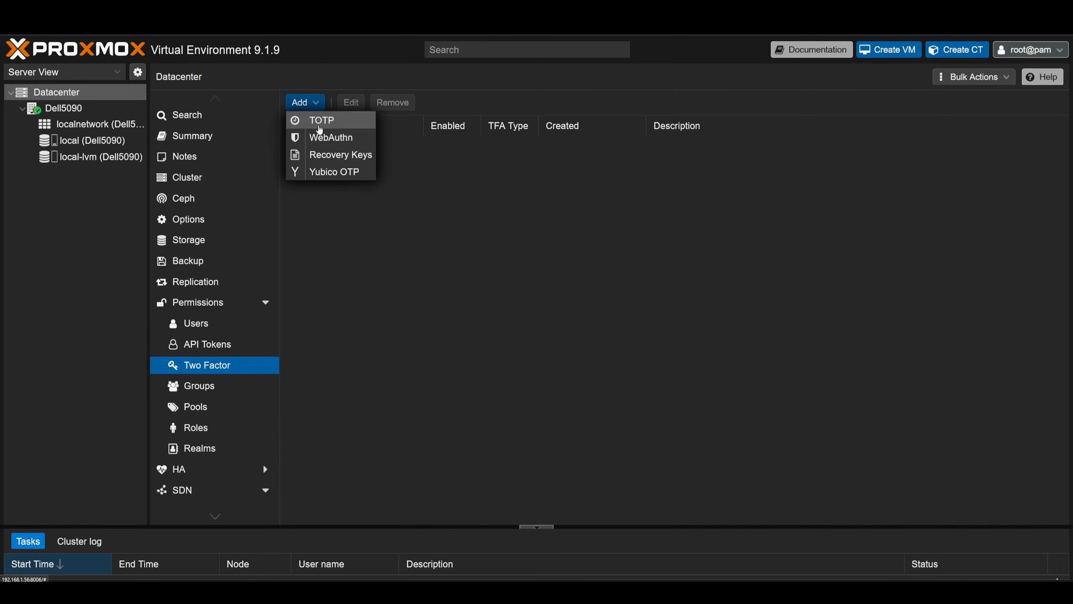
left_click(320, 127)
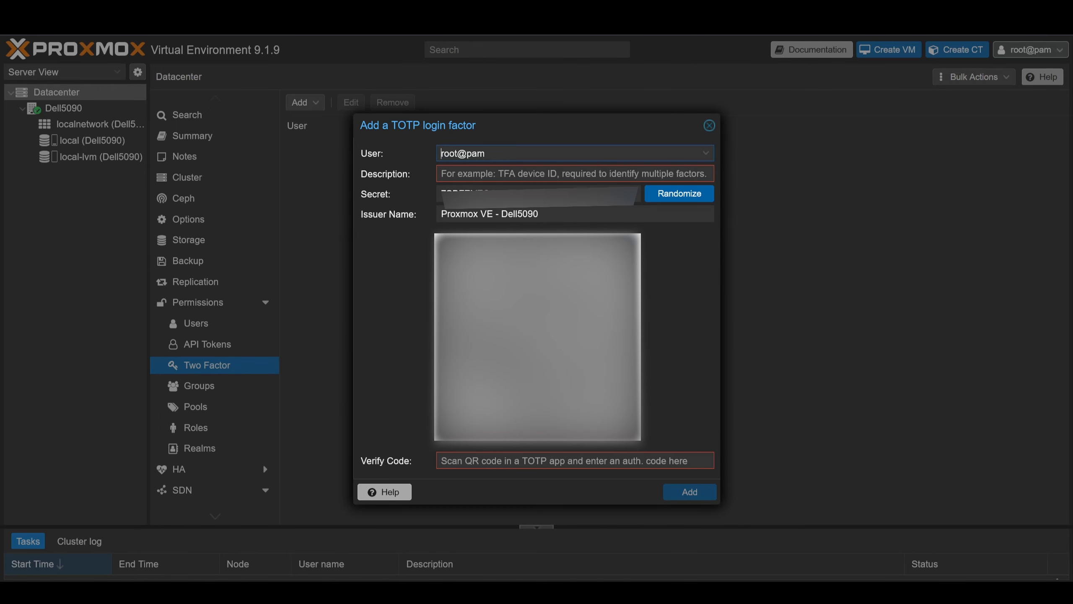
left_click(498, 457)
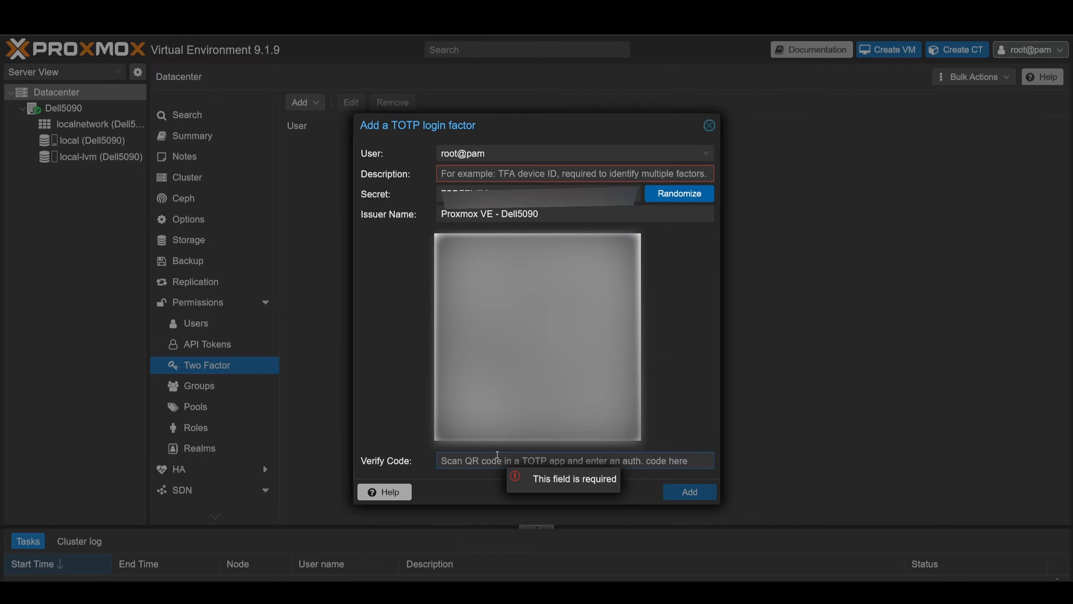
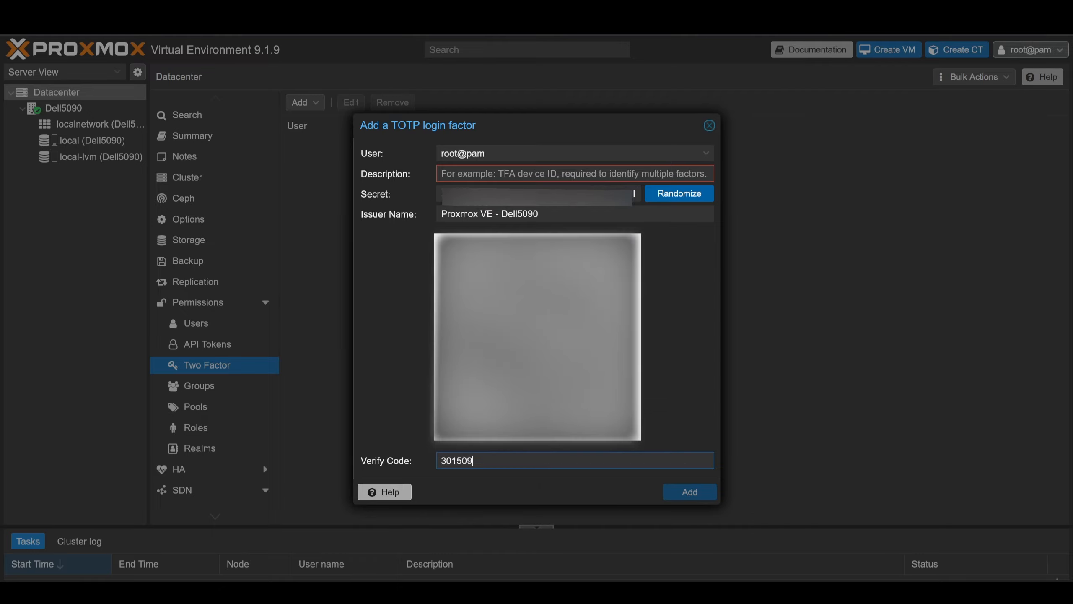
left_click(487, 174)
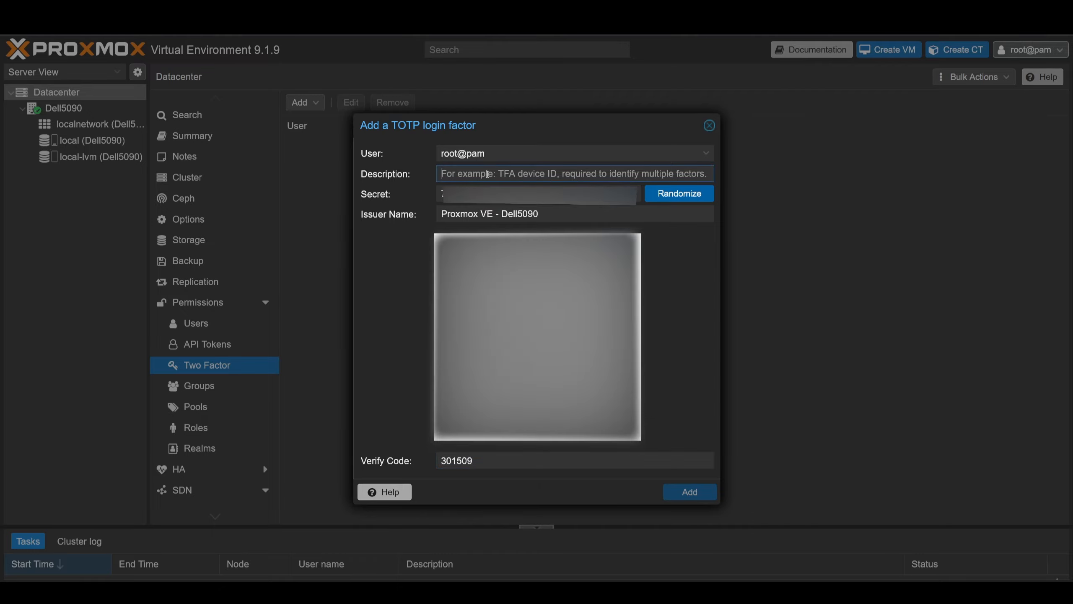
type("2FA ")
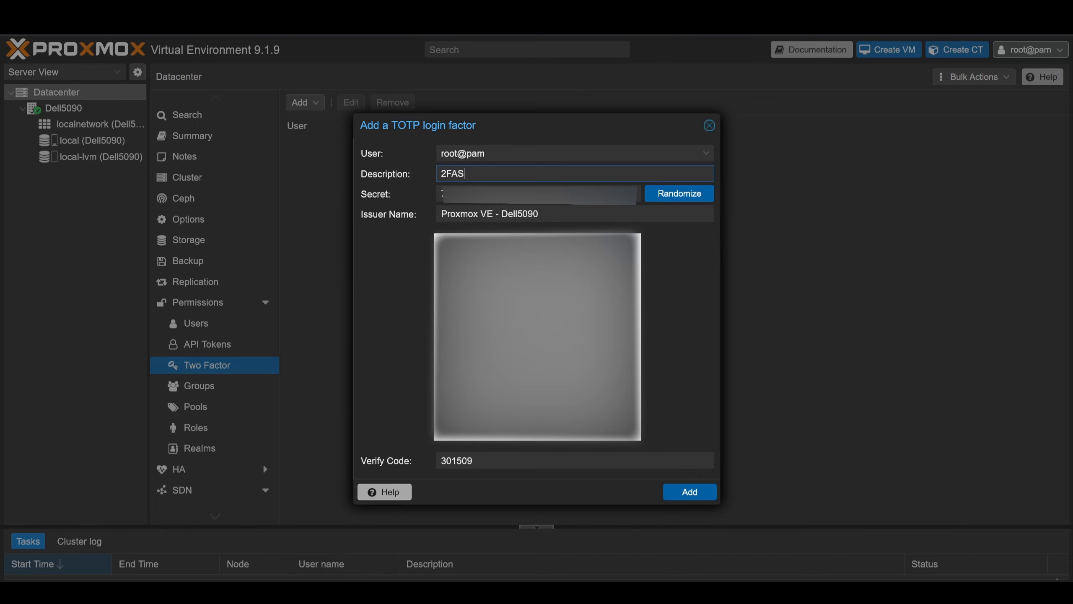
type("DELL")
left_click(683, 492)
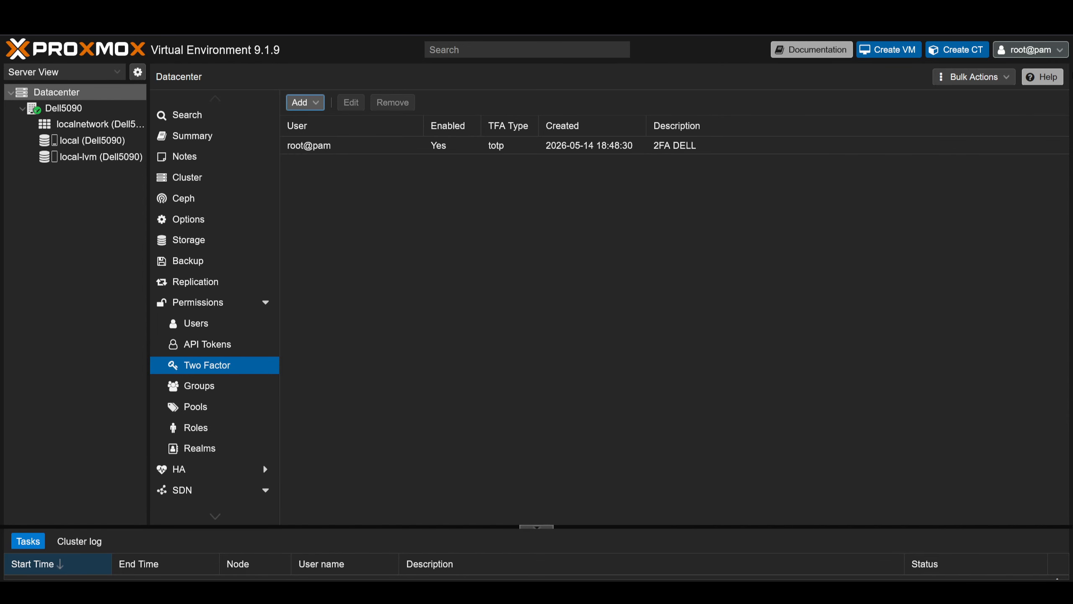
Log out and sign back in as root with the account password and TOTP verification code, dismissing the subscription notice.
left_click(1057, 49)
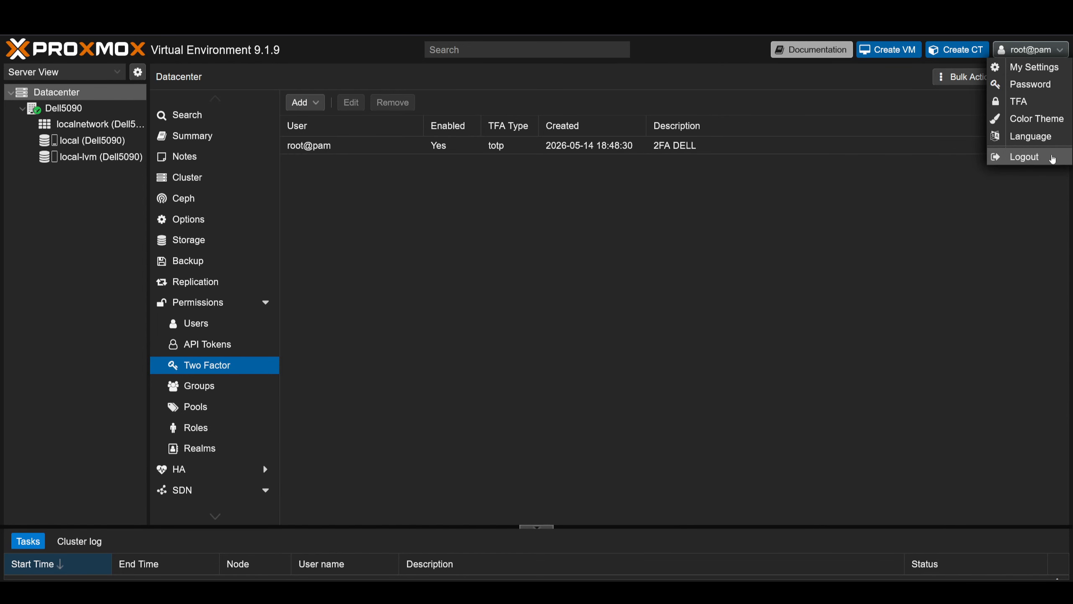
left_click(1053, 158)
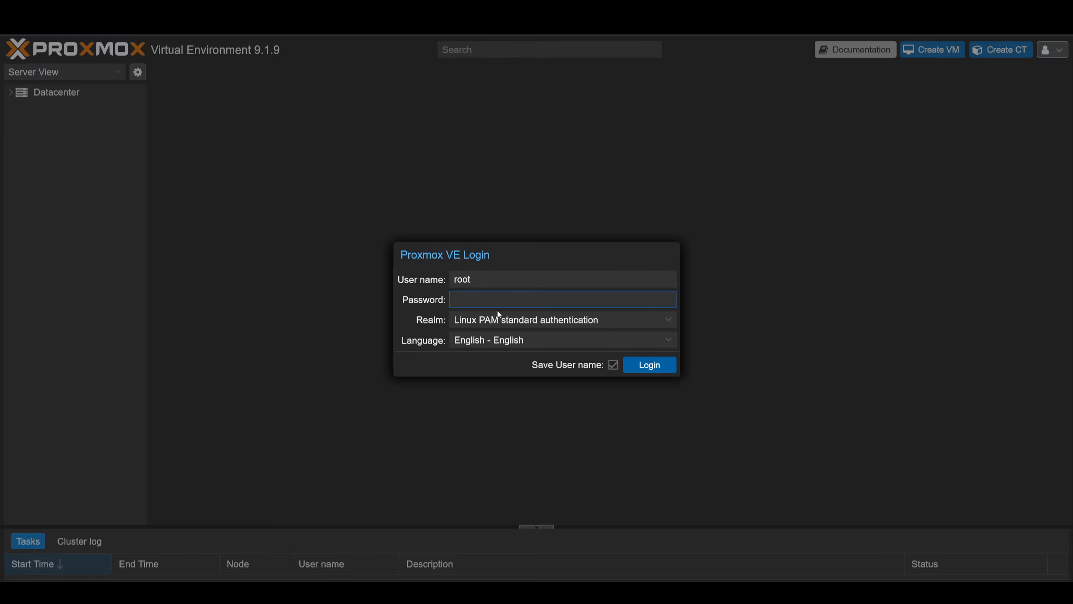
type("*********")
key("Return")
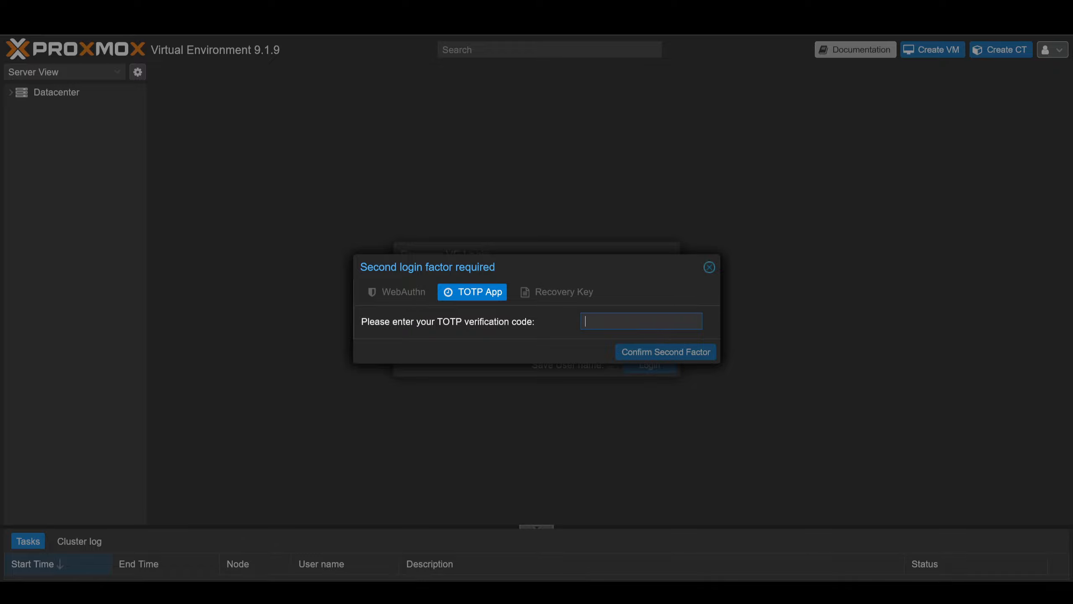
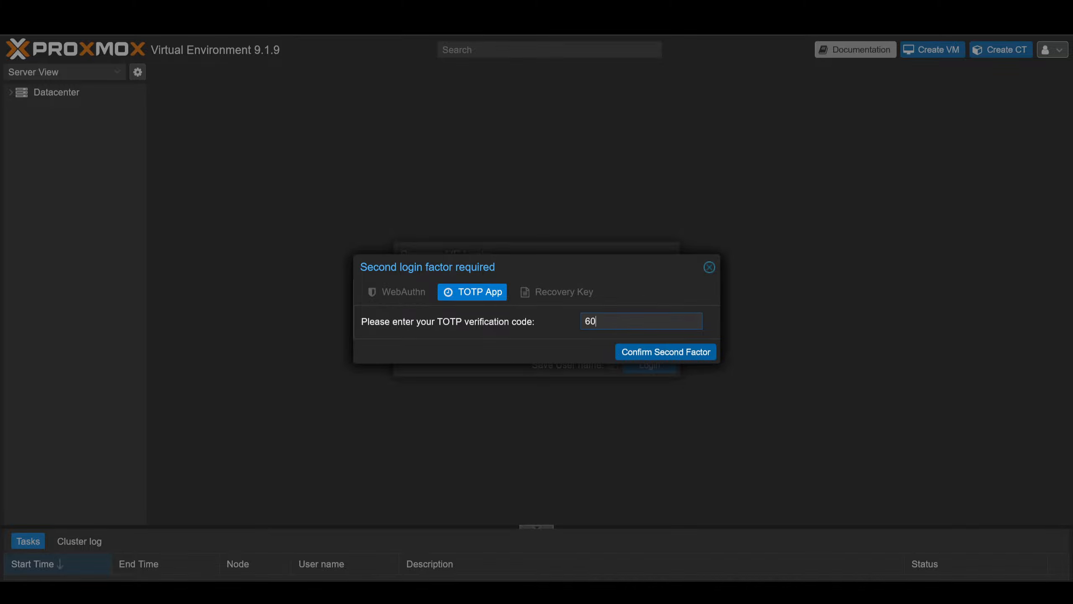
key("Return")
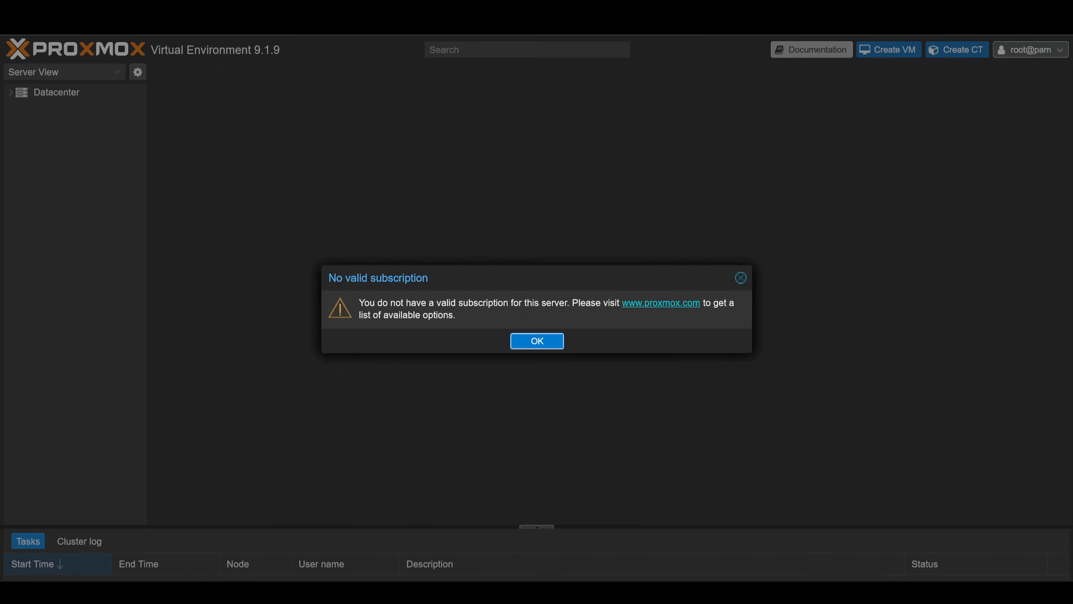
left_click(545, 341)
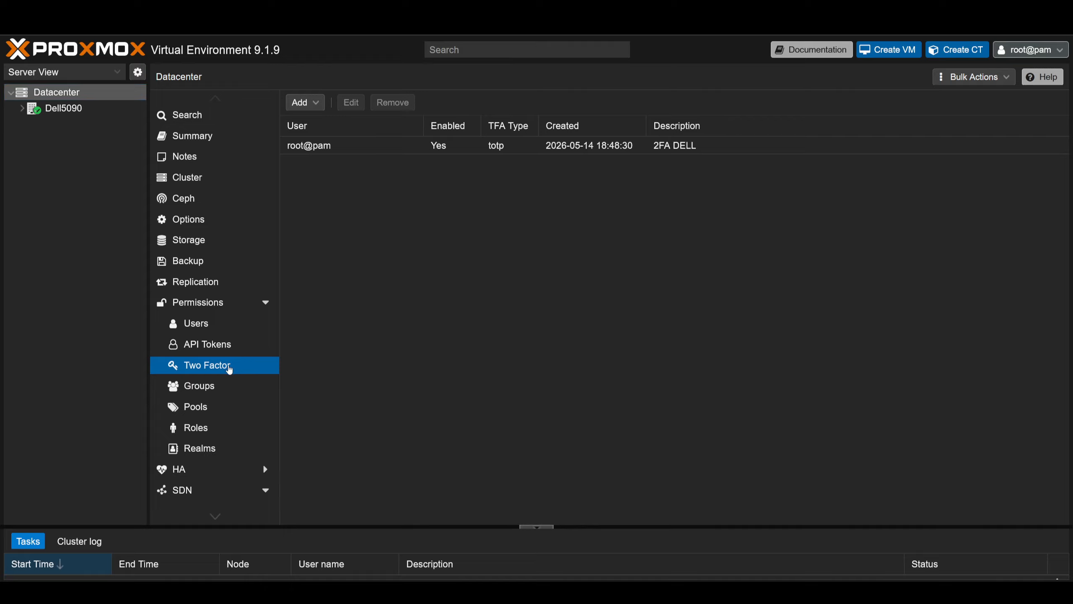
Generate TFA recovery keys for root@pam and close the window displaying them.
left_click(313, 104)
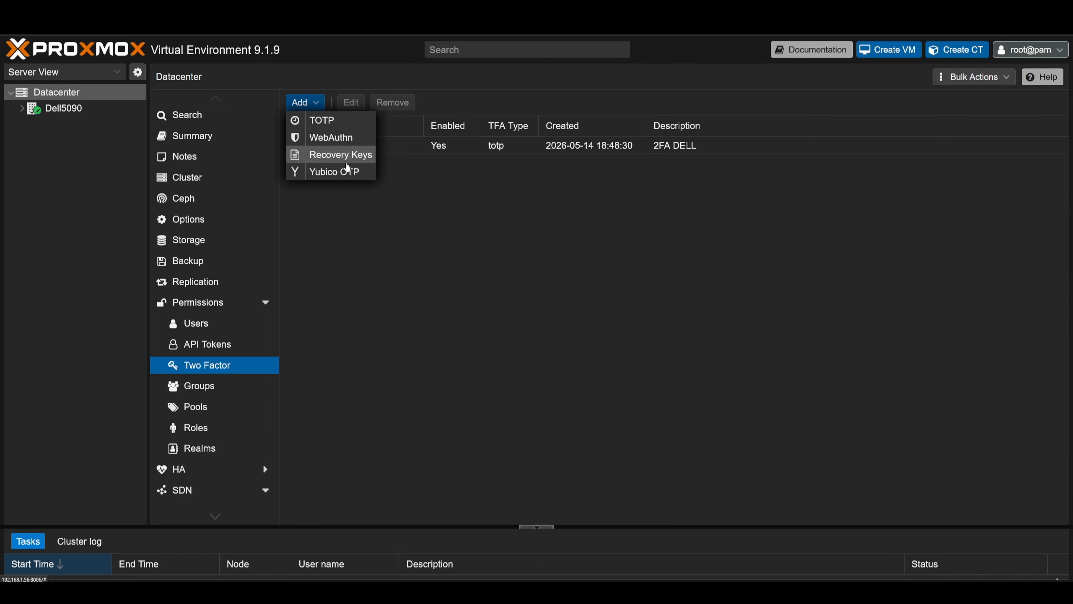
left_click(348, 155)
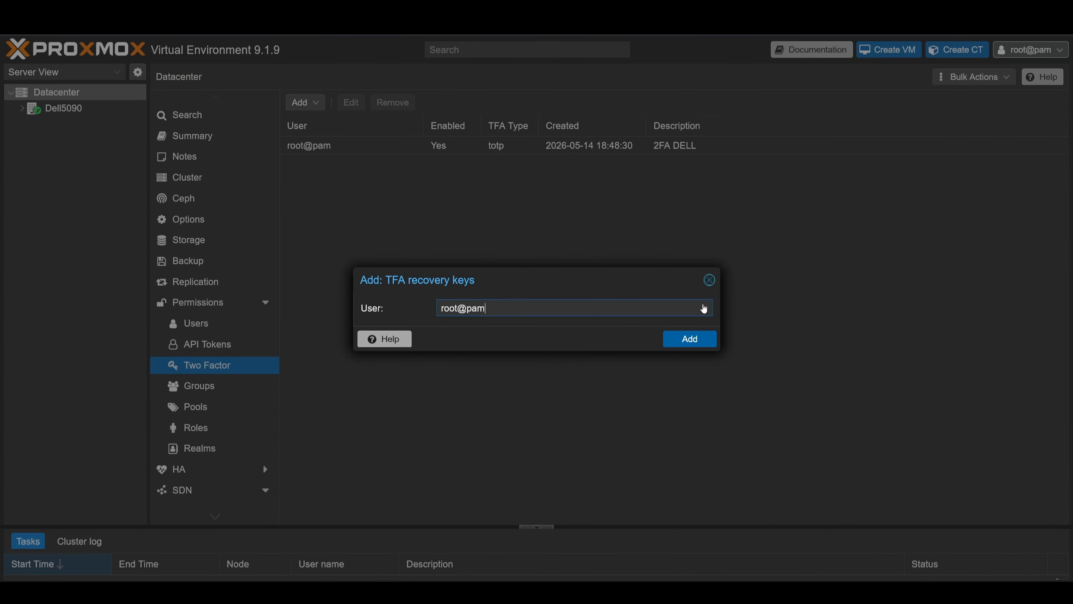
left_click(704, 307)
left_click(531, 351)
left_click(698, 343)
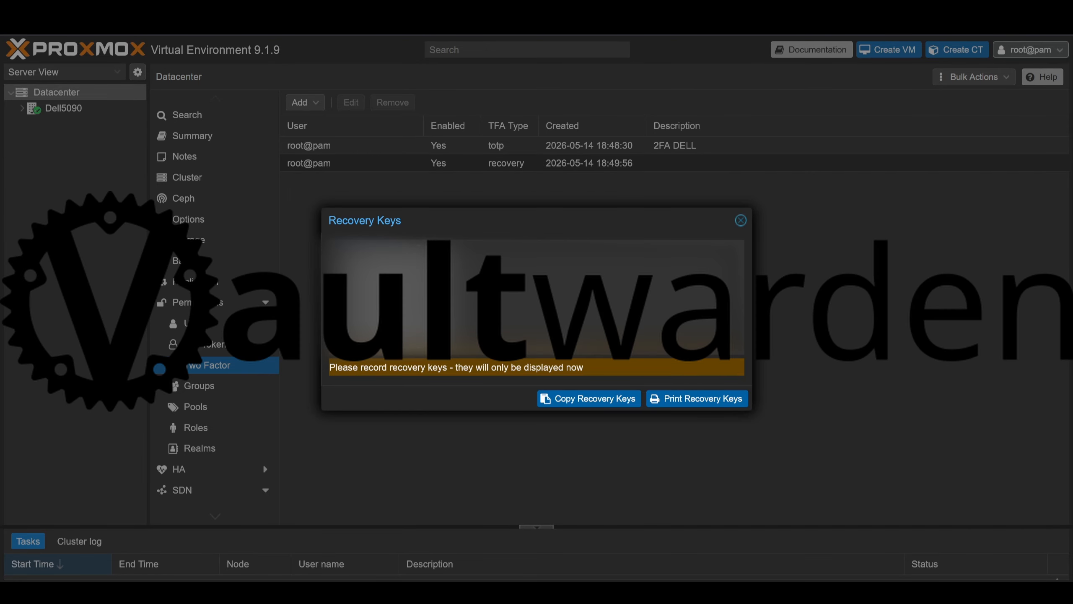
left_click(740, 220)
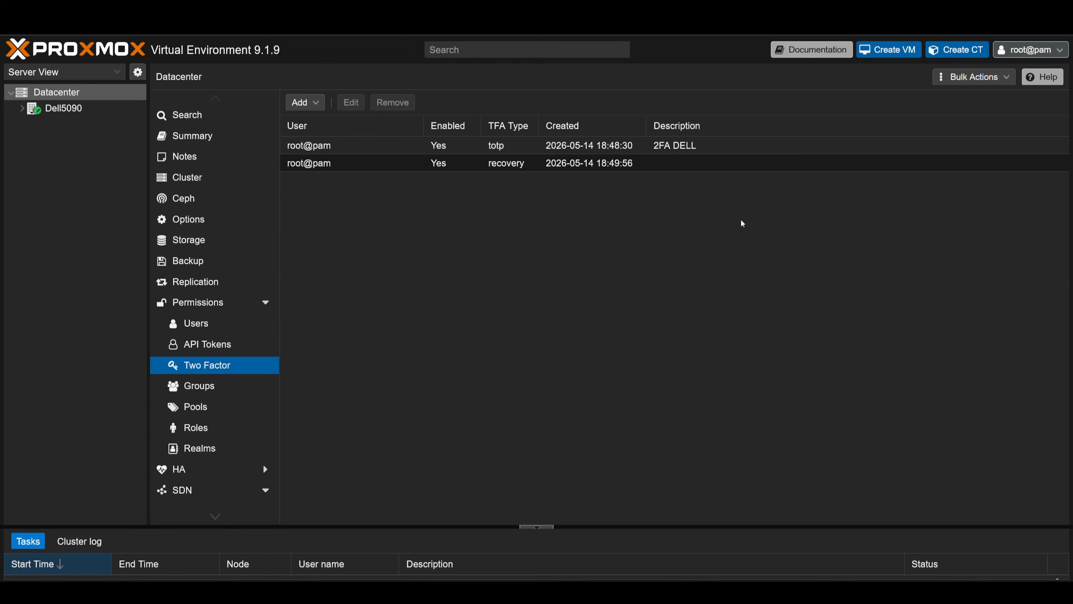
Log out, sign in as root with the account password, and choose Recovery Key as the second login factor.
left_click(1031, 49)
left_click(1025, 165)
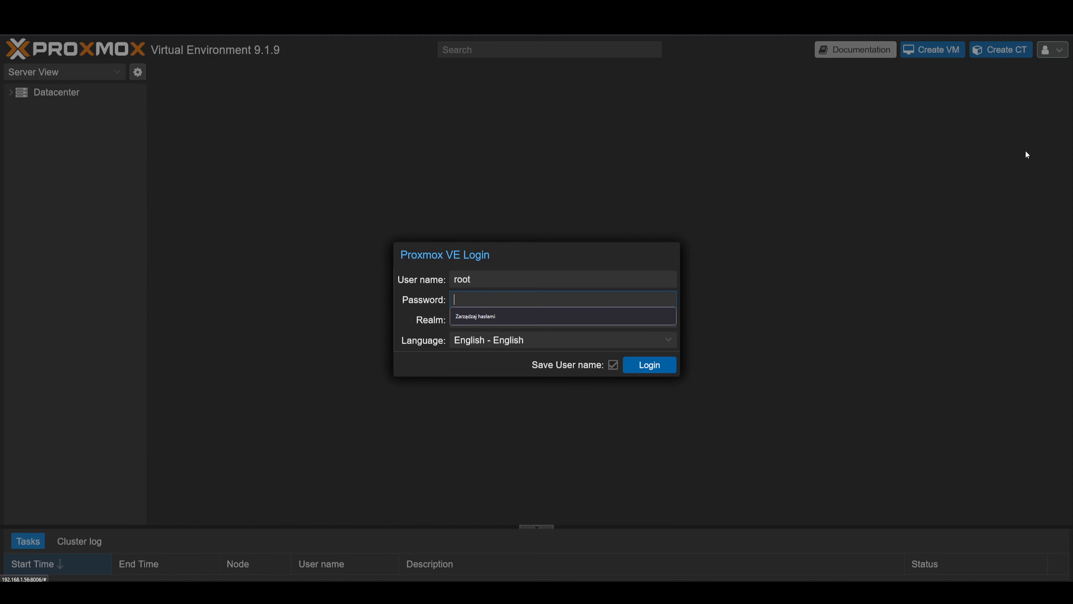
left_click(497, 300)
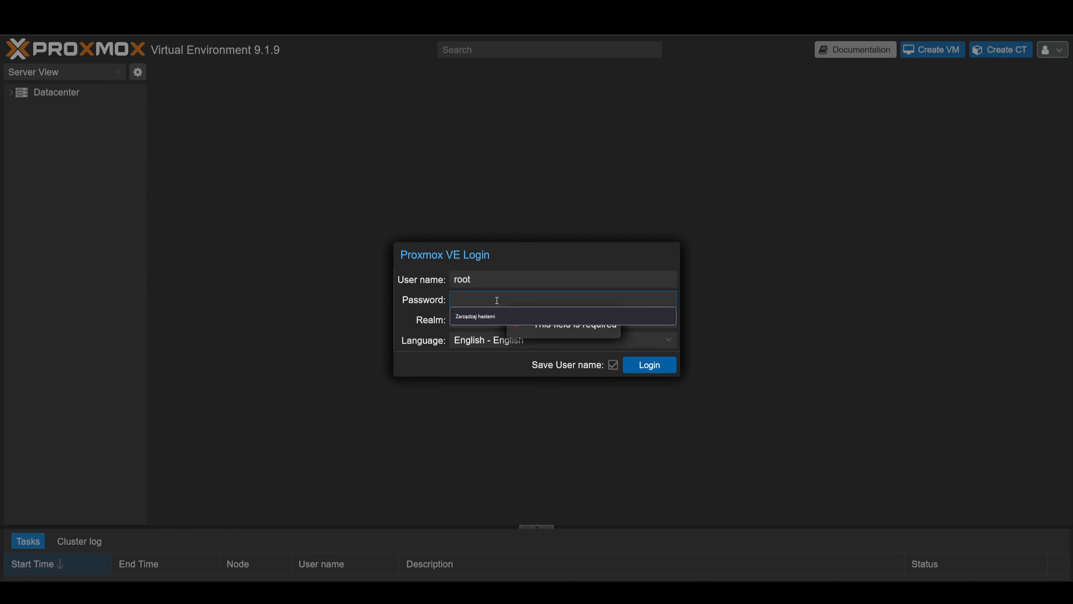
type("••••••••")
key("Return")
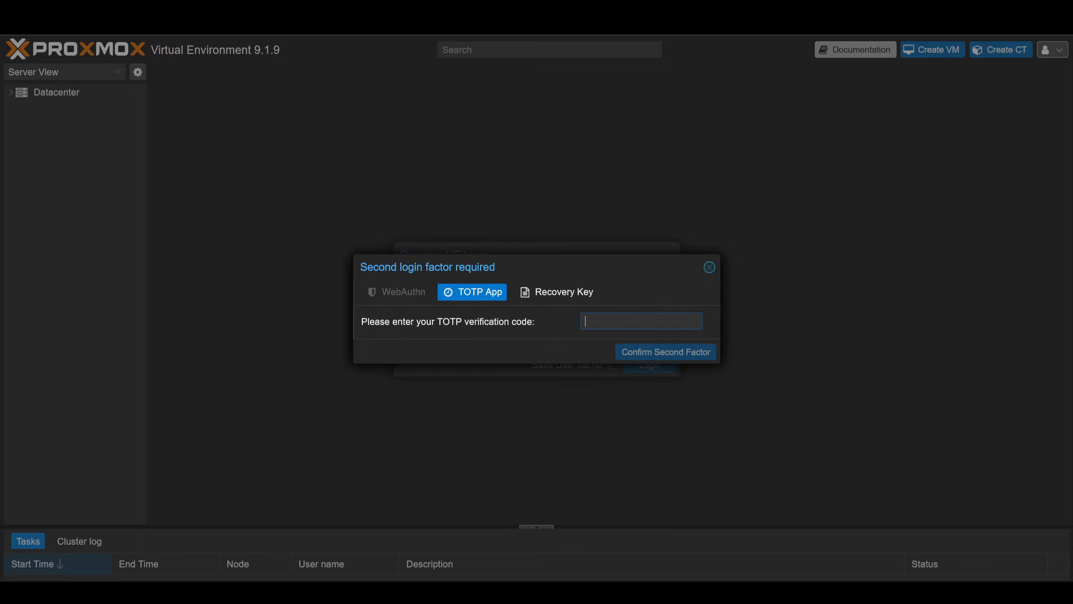
left_click(549, 298)
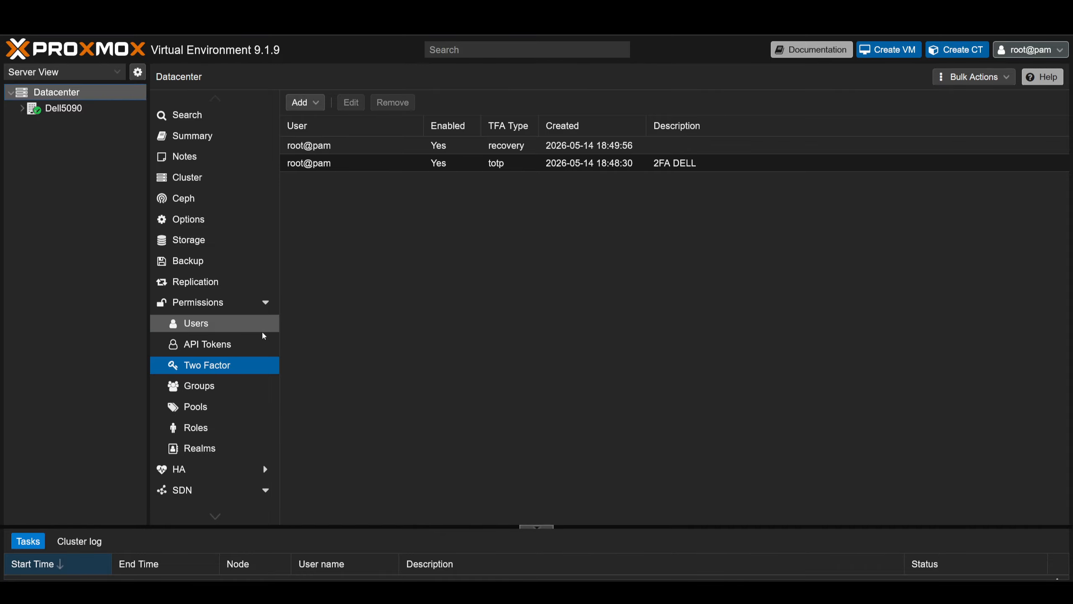
Require OATH/TOTP two-factor authentication for the pve realm, keeping the default time step and secret length.
left_click(224, 304)
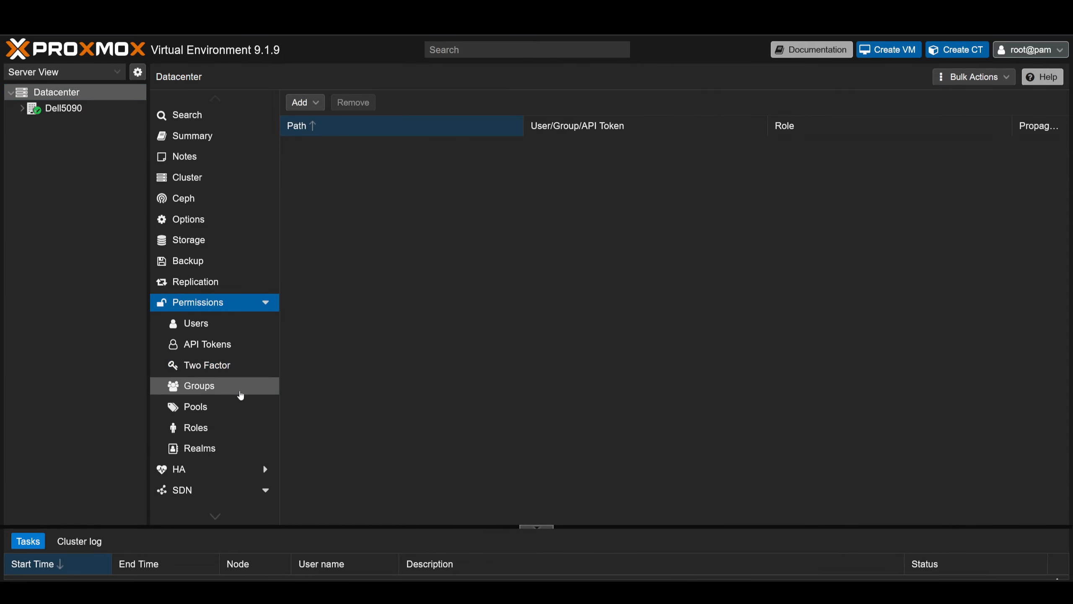
left_click(244, 452)
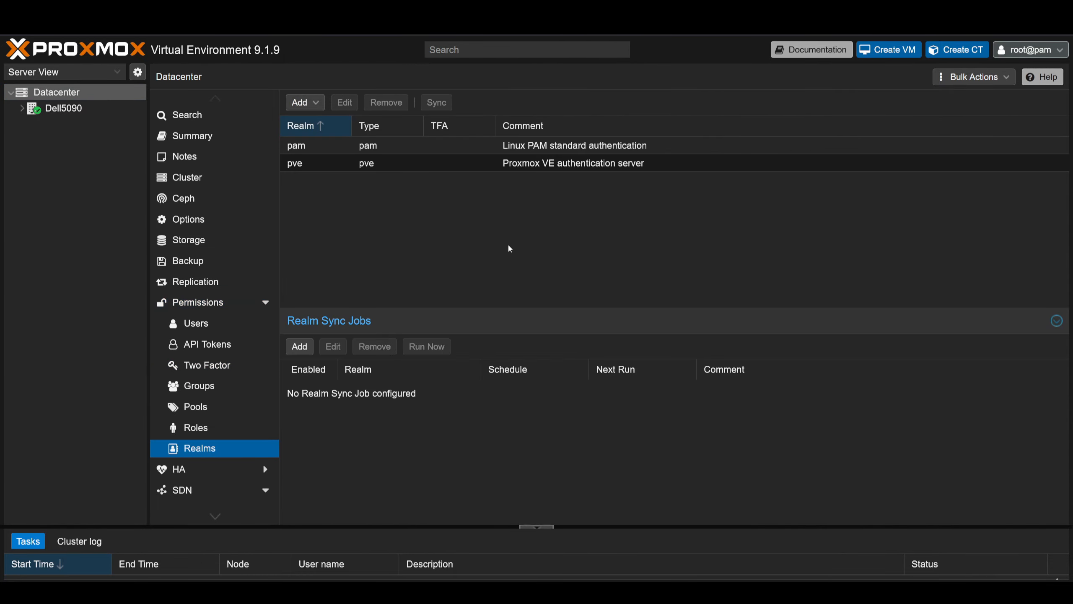
left_click(446, 160)
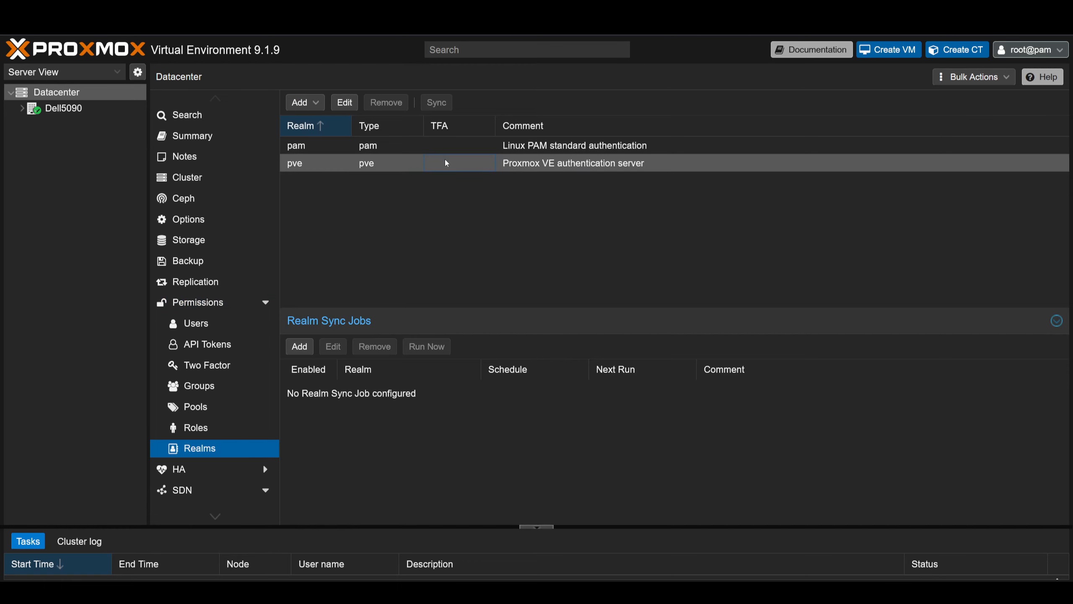
double_click(640, 162)
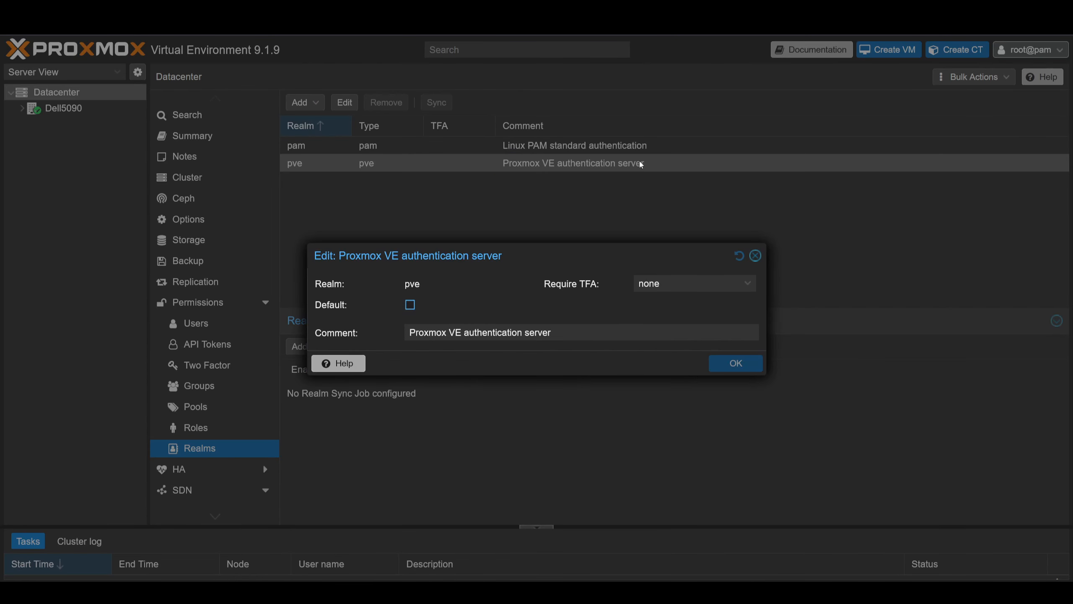
left_click(713, 284)
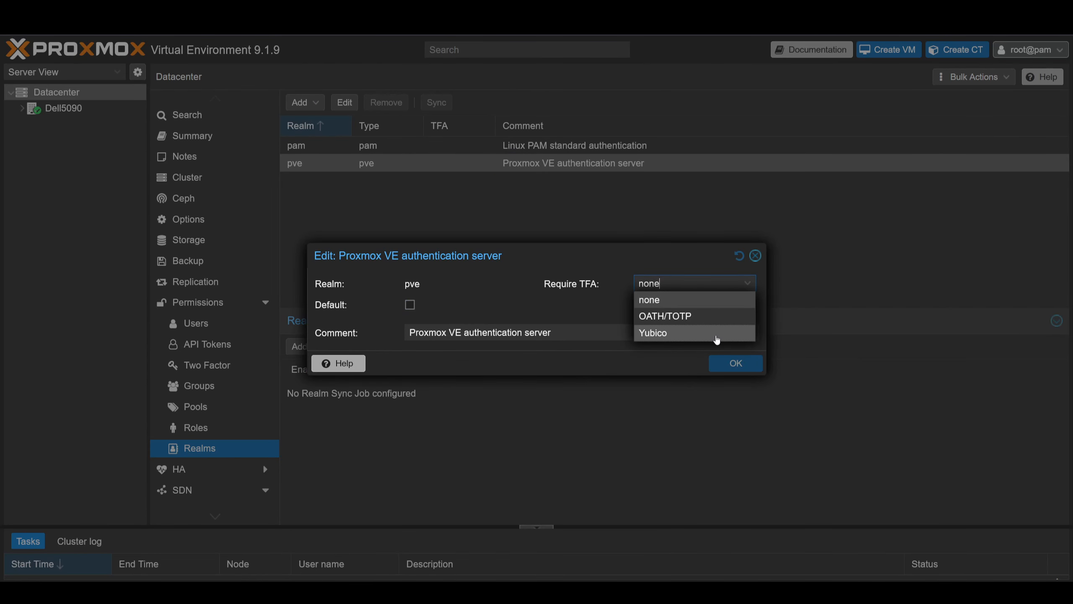
left_click(705, 317)
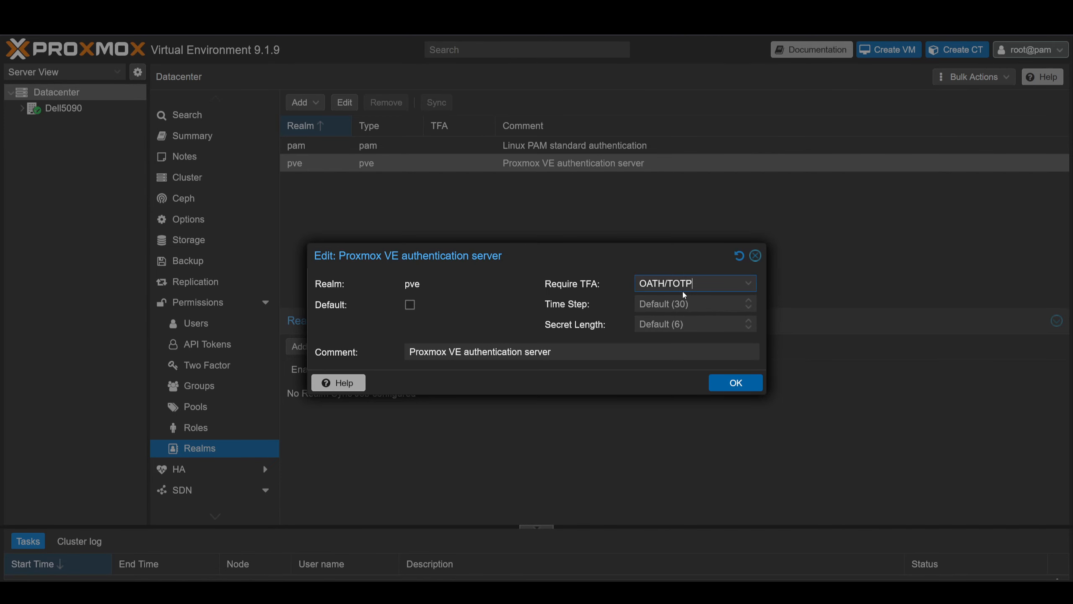
left_click(744, 385)
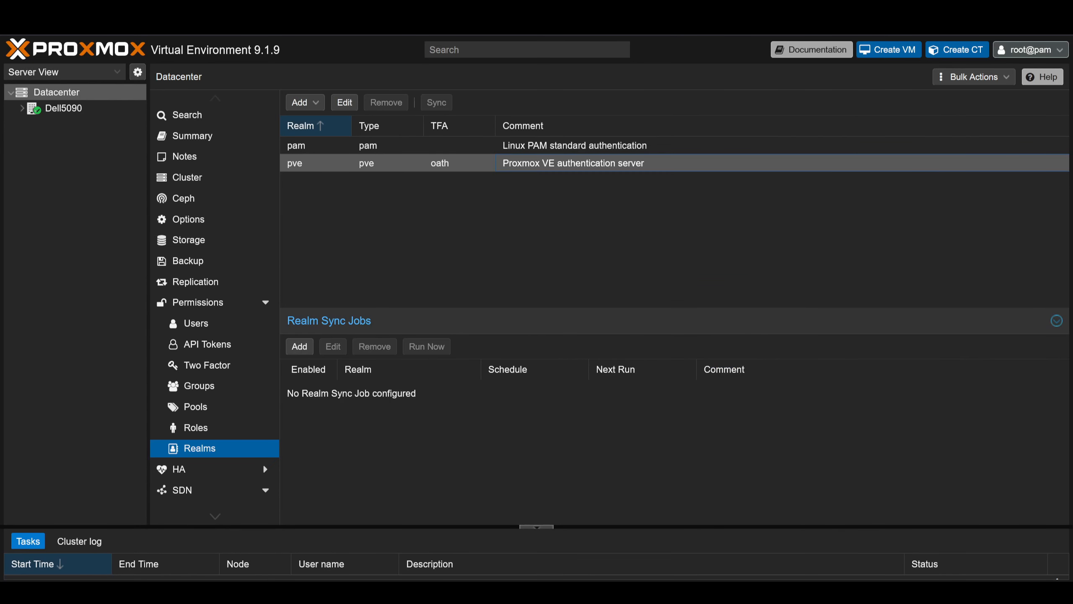